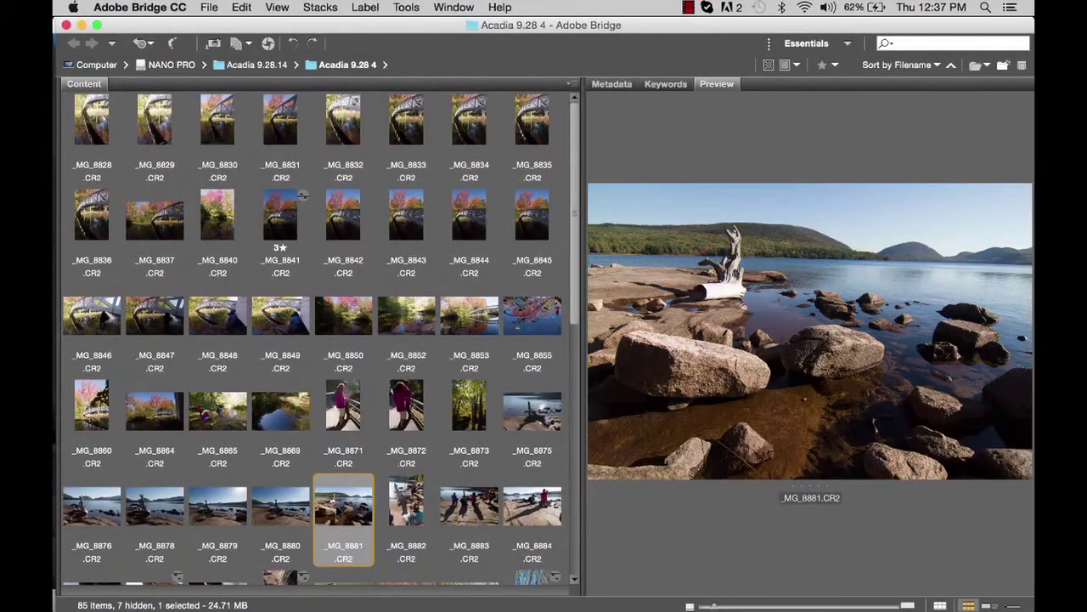
key("Right")
key("Right")
key("Right")
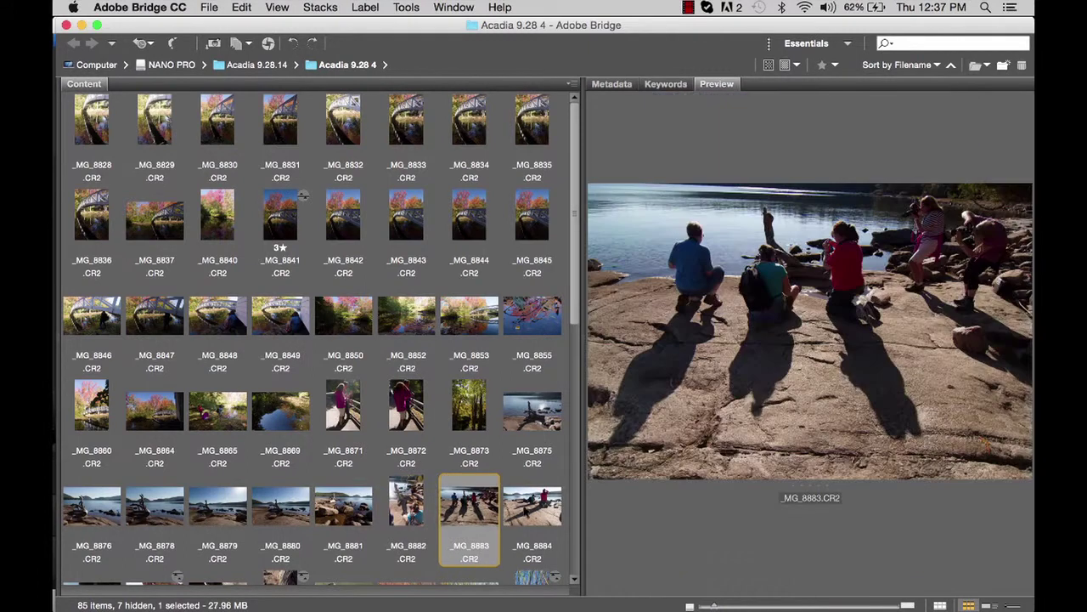
Preview _MG_8872, _MG_8871 and _MG_8865, then open the bridge photo _MG_8841 in Camera Raw.
left_click(403, 408)
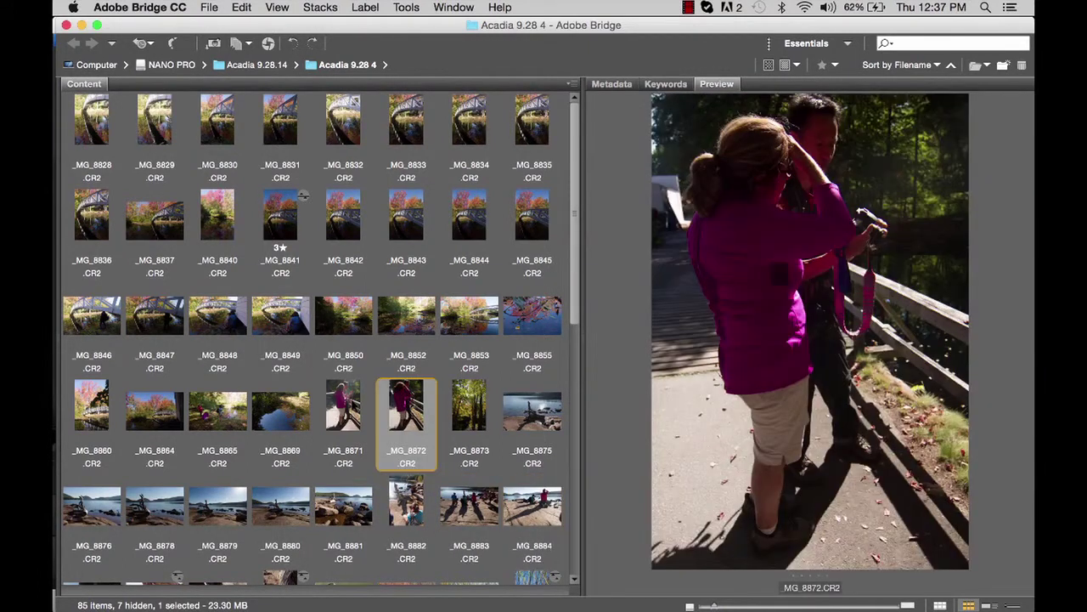
left_click(359, 408)
left_click(230, 420)
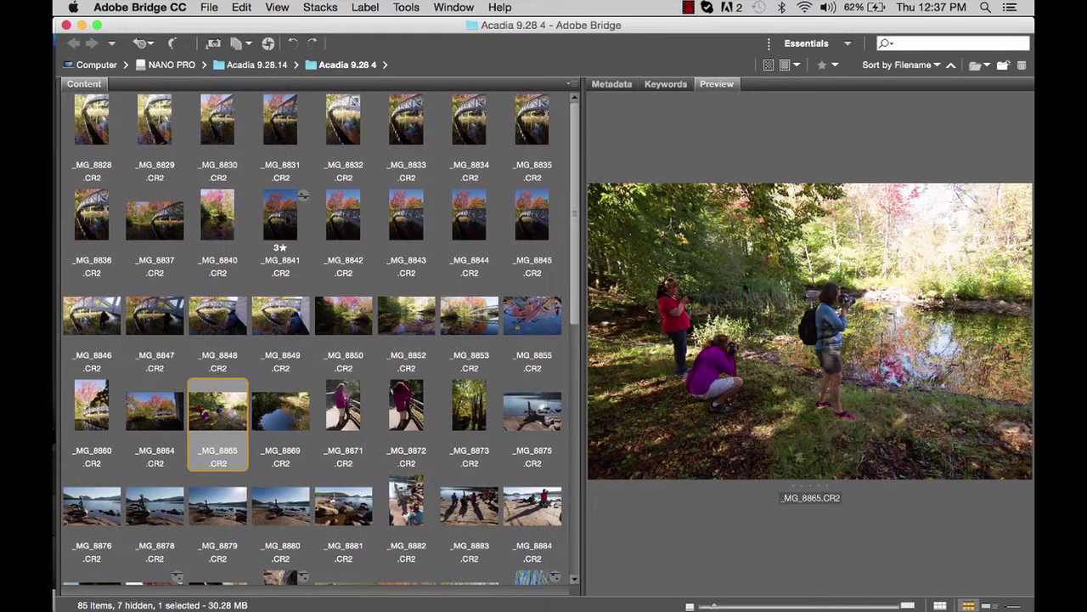
double_click(287, 213)
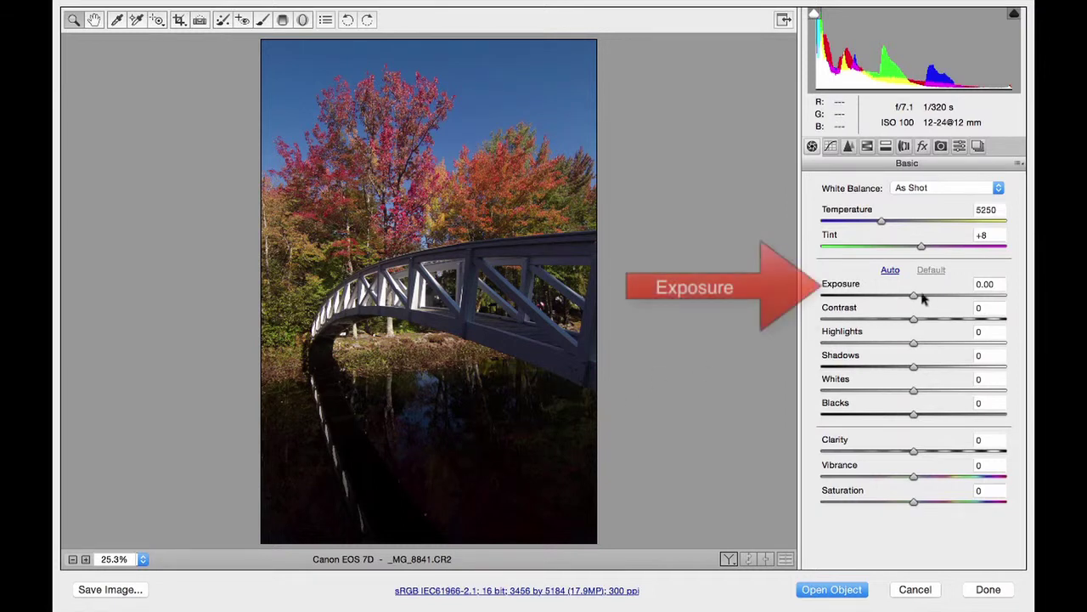
Raise Exposure to +0.95 to brighten the bridge photo.
left_click_drag(917, 296, 932, 298)
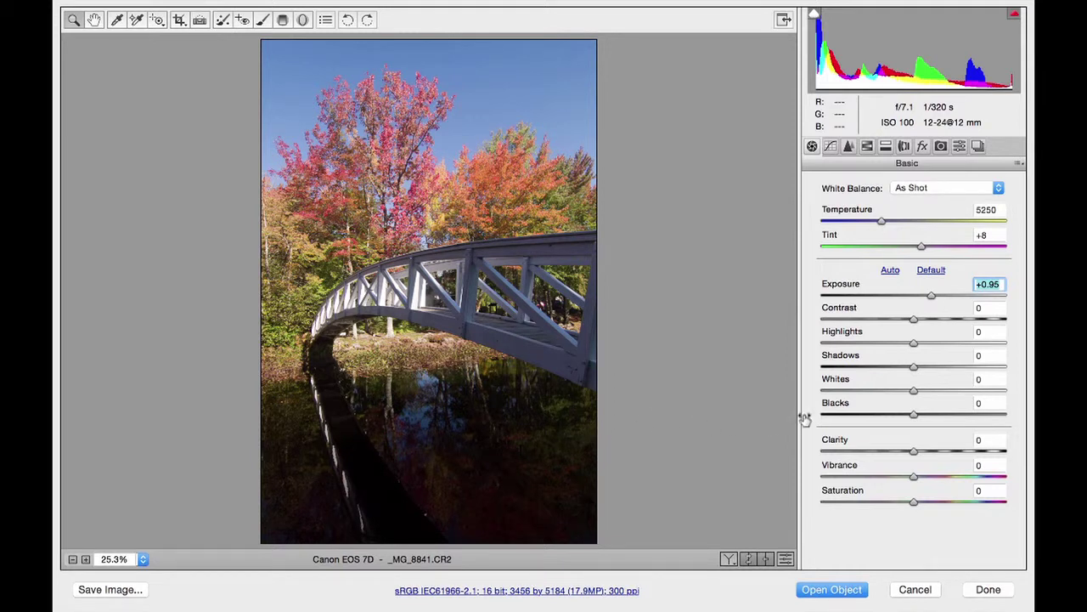
Set Shadows to +67, Blacks to -13 and Contrast to +13 in the Basic panel.
left_click_drag(913, 369, 976, 369)
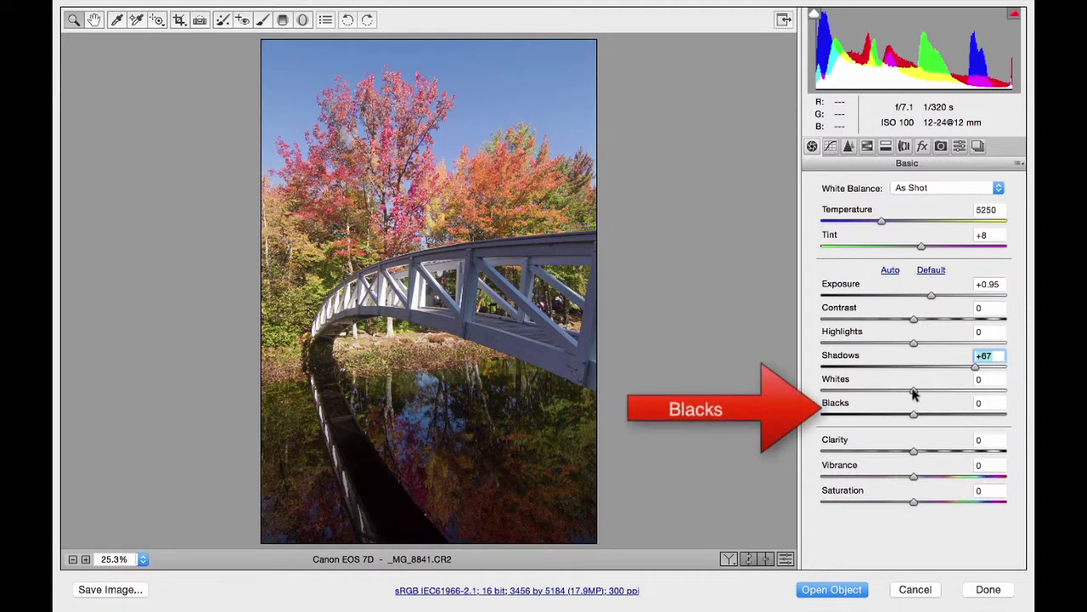
left_click_drag(915, 414, 903, 416)
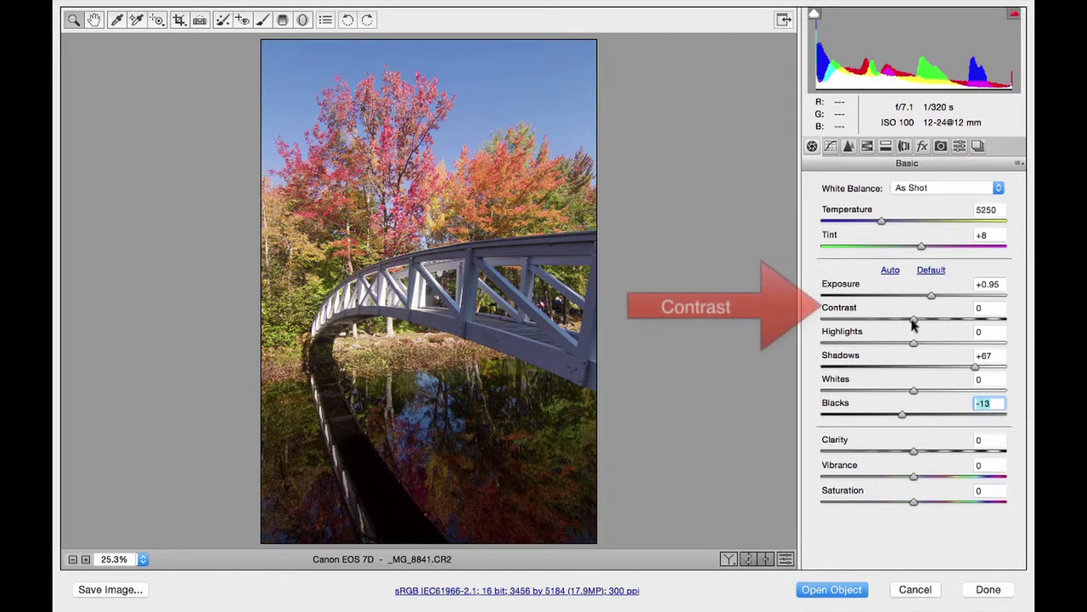
mouse_move(914, 321)
left_mouse_down()
mouse_move(878, 316)
mouse_move(941, 321)
mouse_move(928, 326)
left_mouse_up()
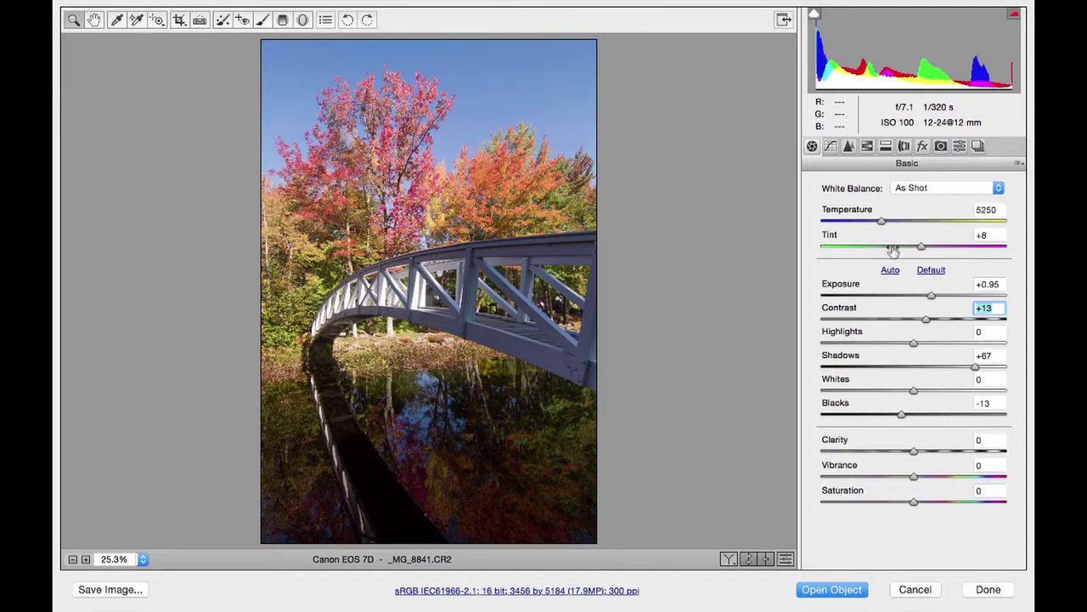
Apply the Shade white balance preset, then lower Temperature to 6250.
left_click(915, 189)
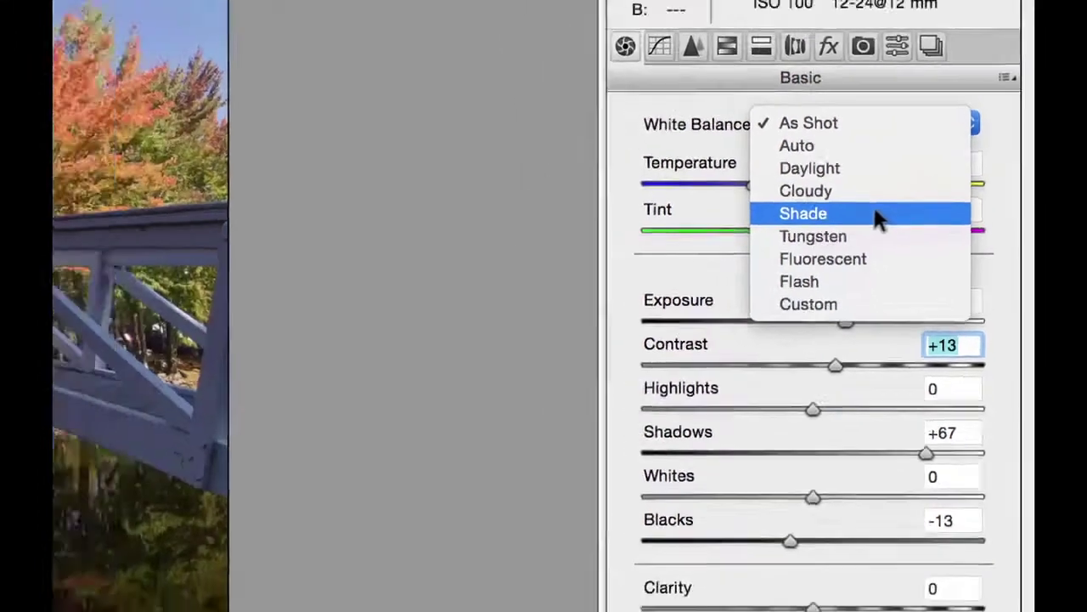
left_click(844, 204)
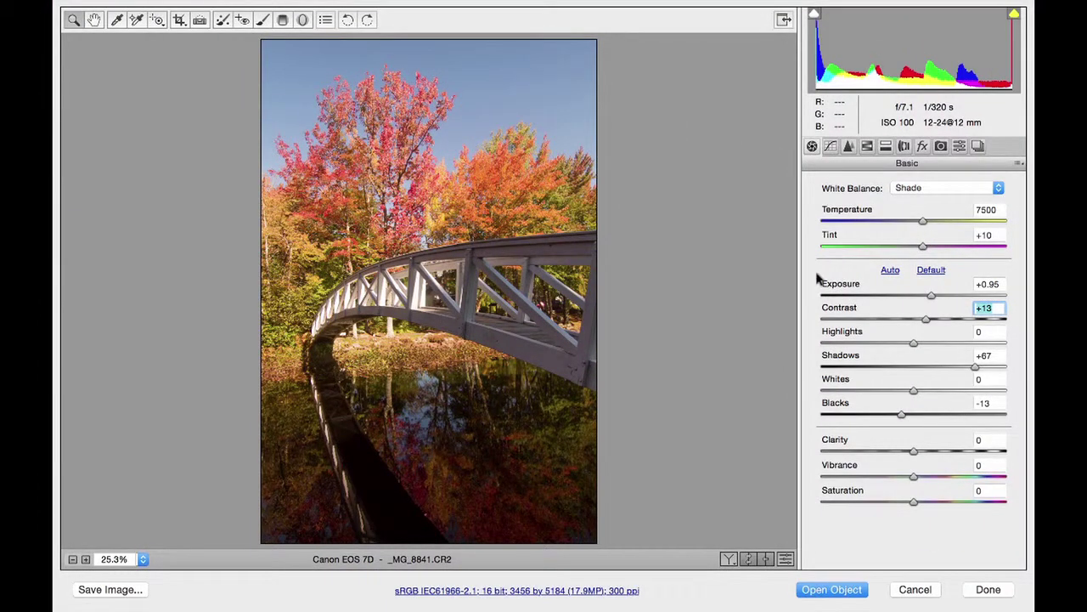
left_click_drag(923, 220, 898, 222)
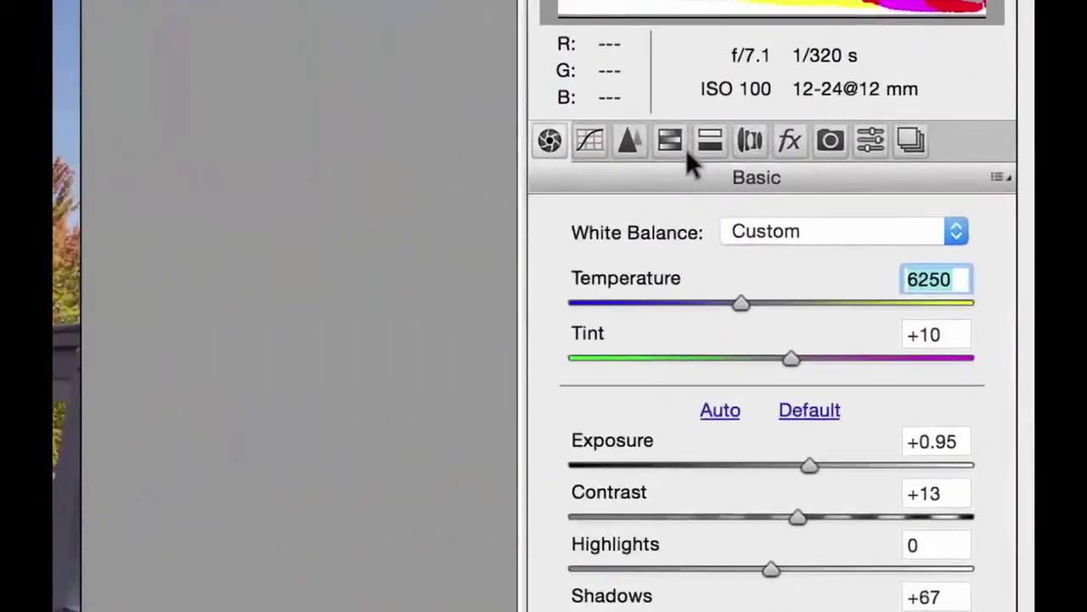
In HSL / Grayscale, set Blues saturation to +8 and Blues luminance to -17.
left_click(868, 147)
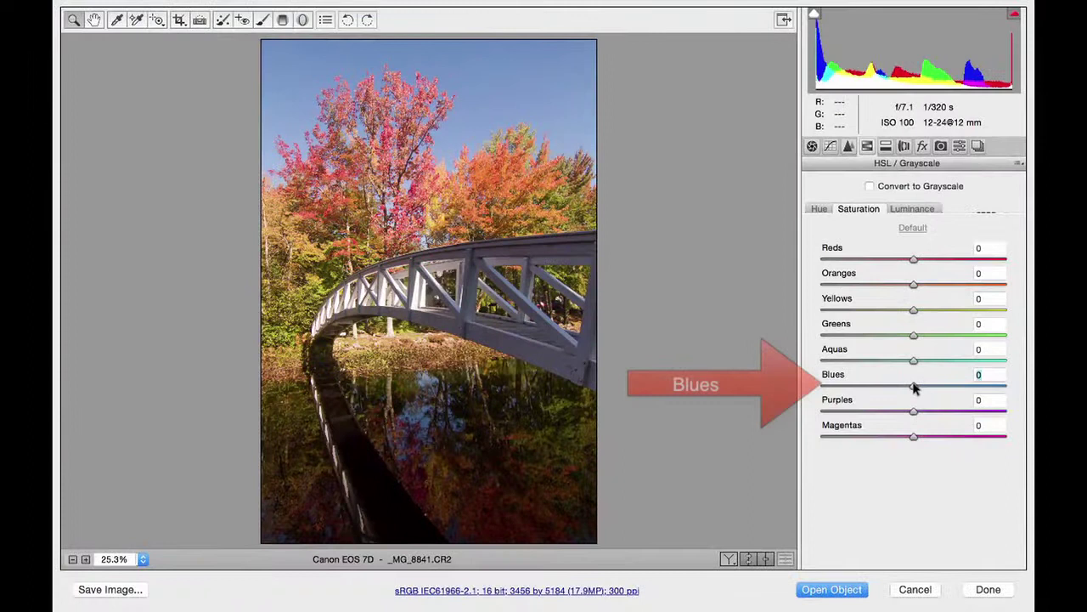
left_click_drag(813, 580, 822, 584)
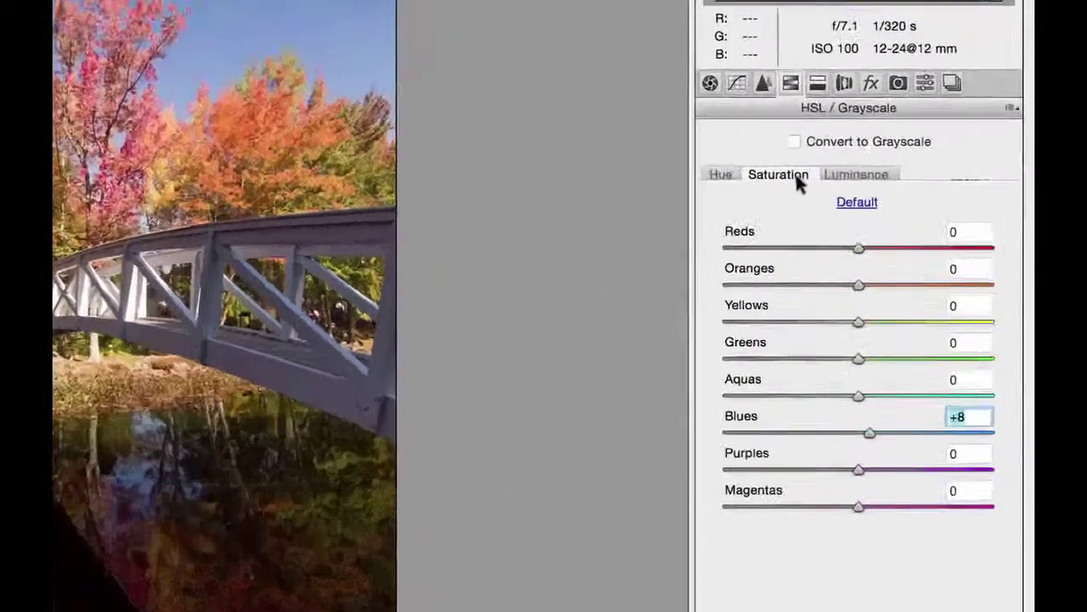
left_click(911, 208)
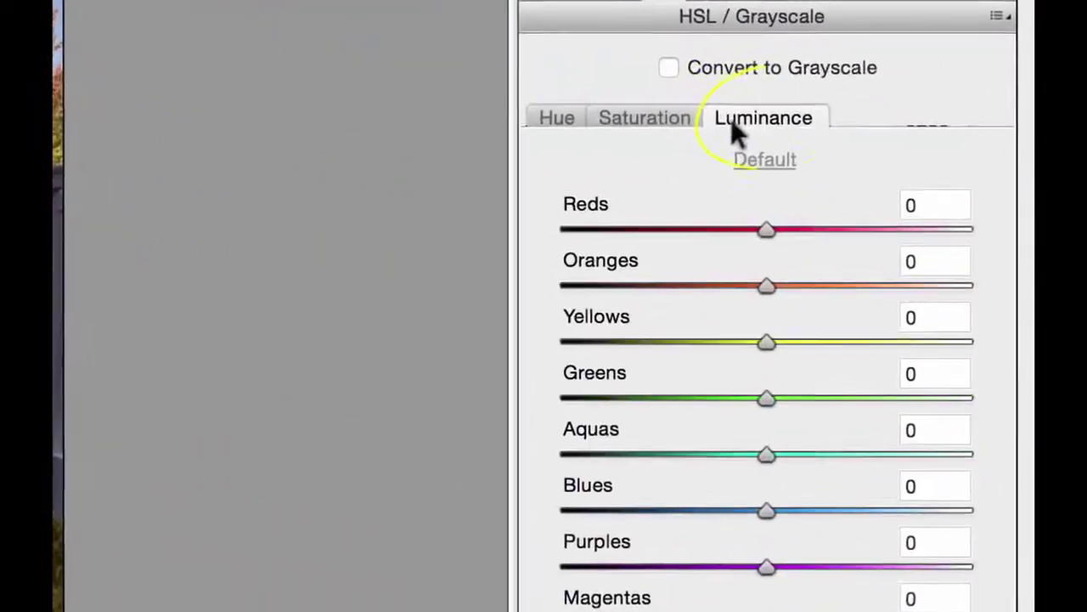
left_click(765, 510)
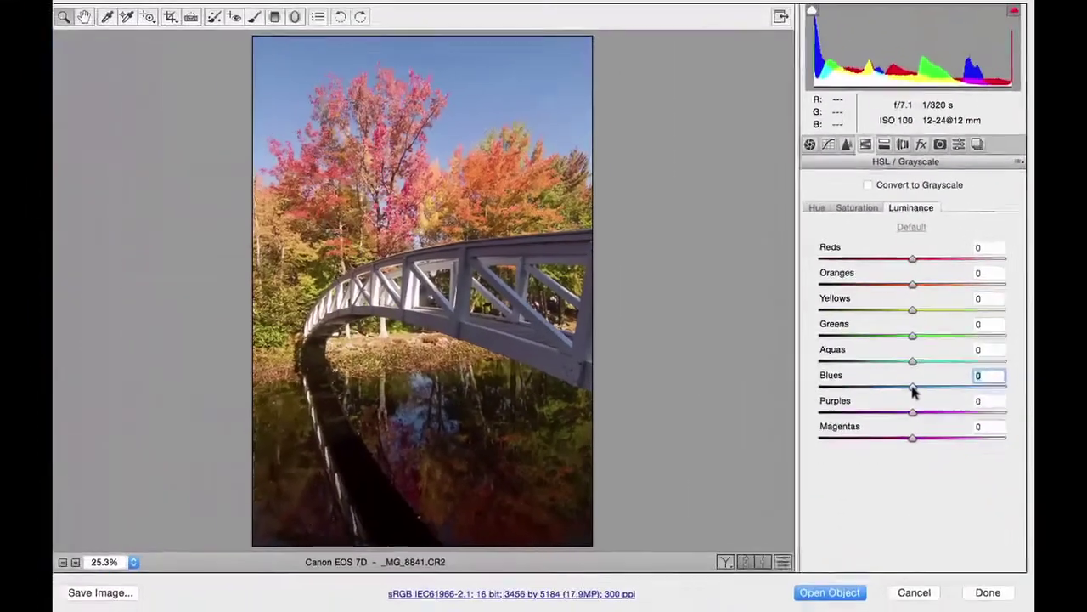
left_click_drag(913, 389, 899, 389)
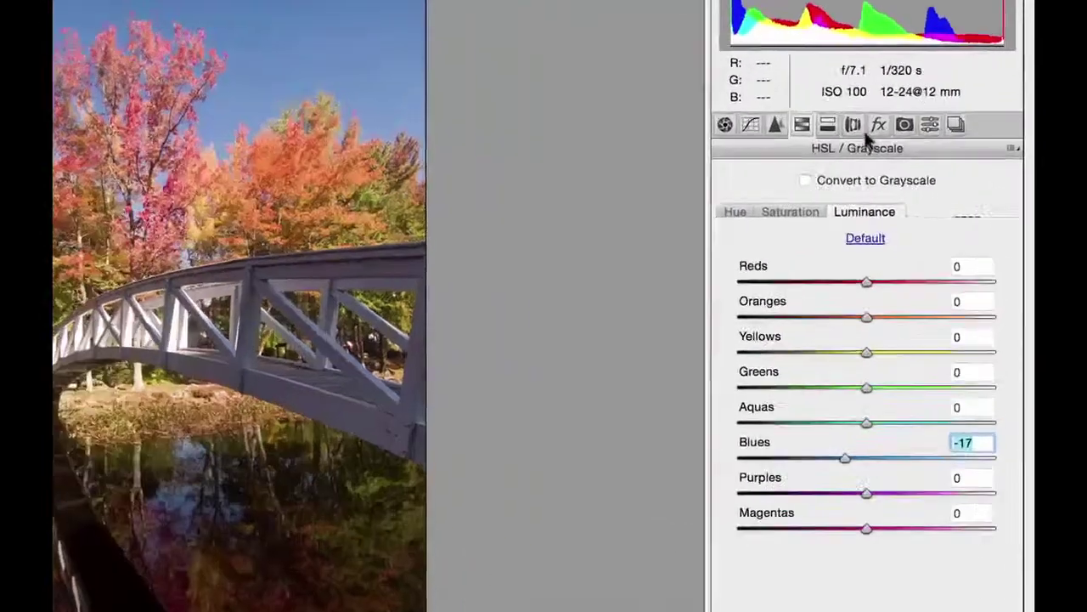
Enable the Tokina AT-X 124 PRO DX lens profile correction, comparing before/after, and leave it on.
left_click(852, 125)
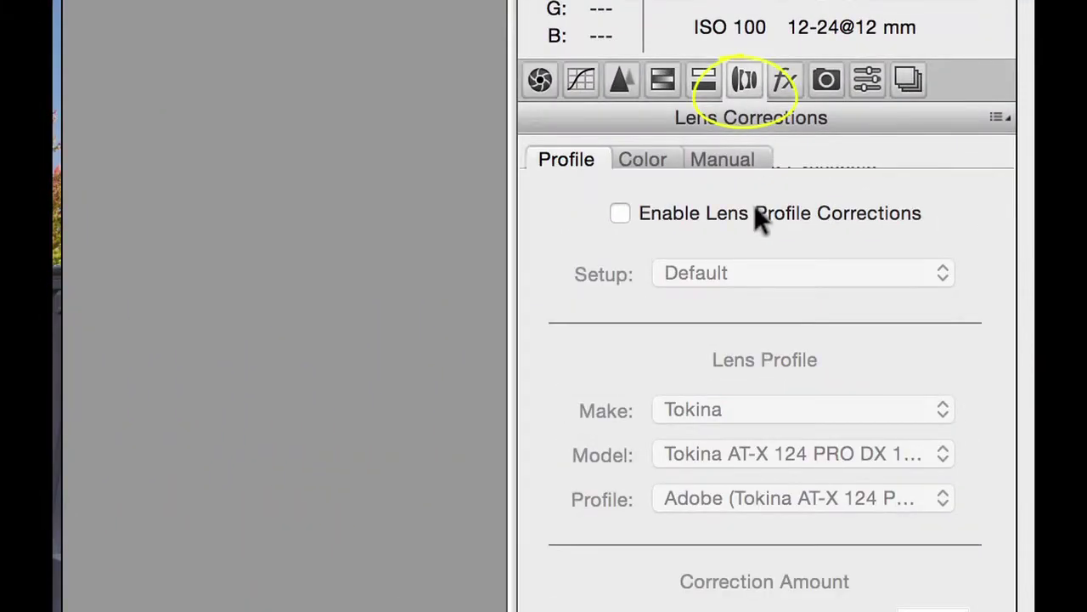
left_click(716, 208)
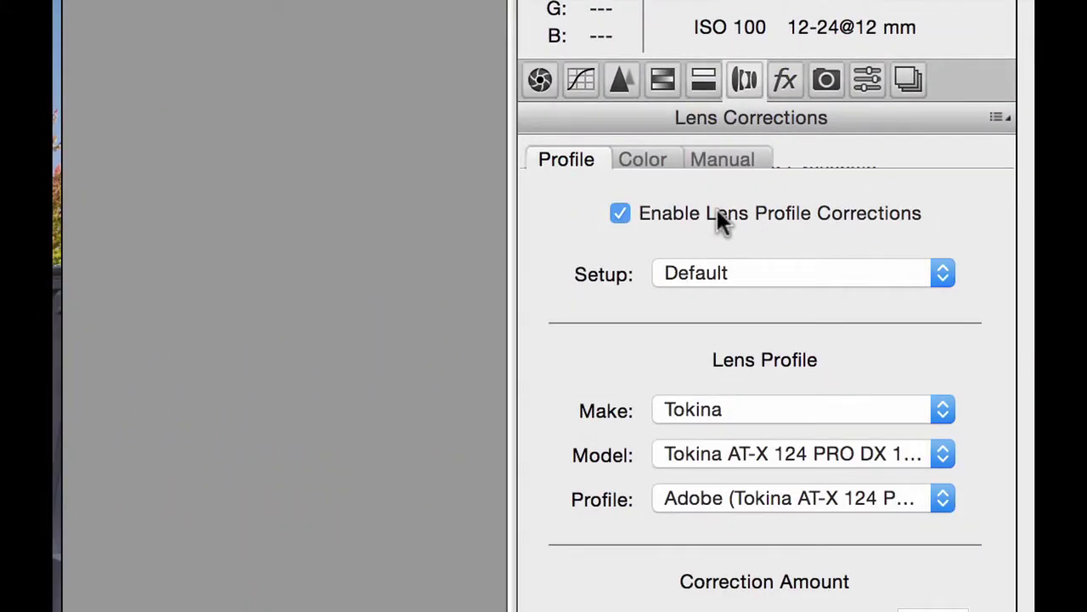
left_click(716, 210)
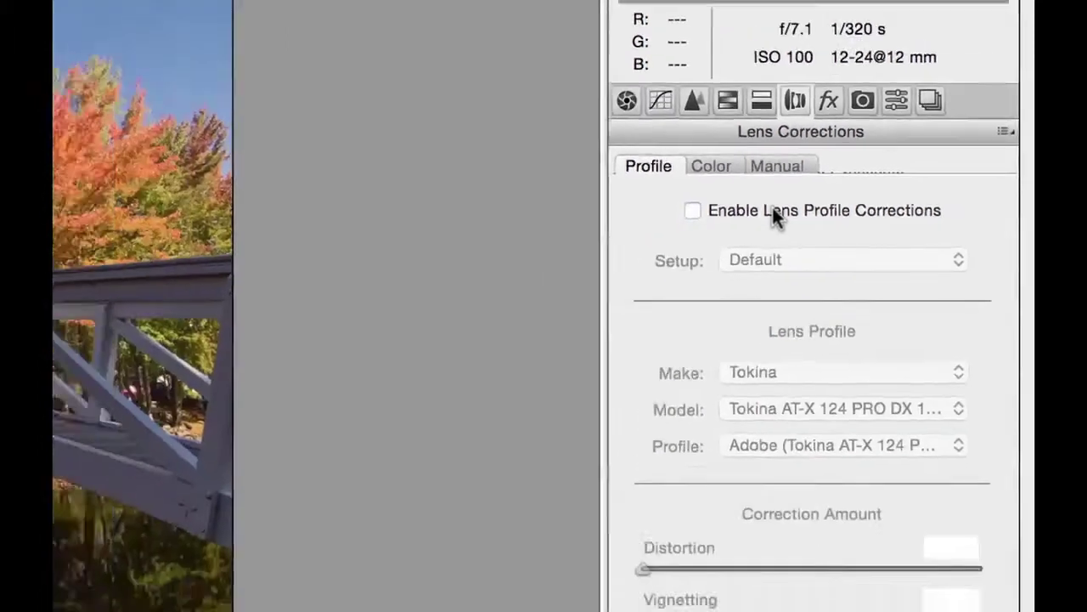
left_click(716, 211)
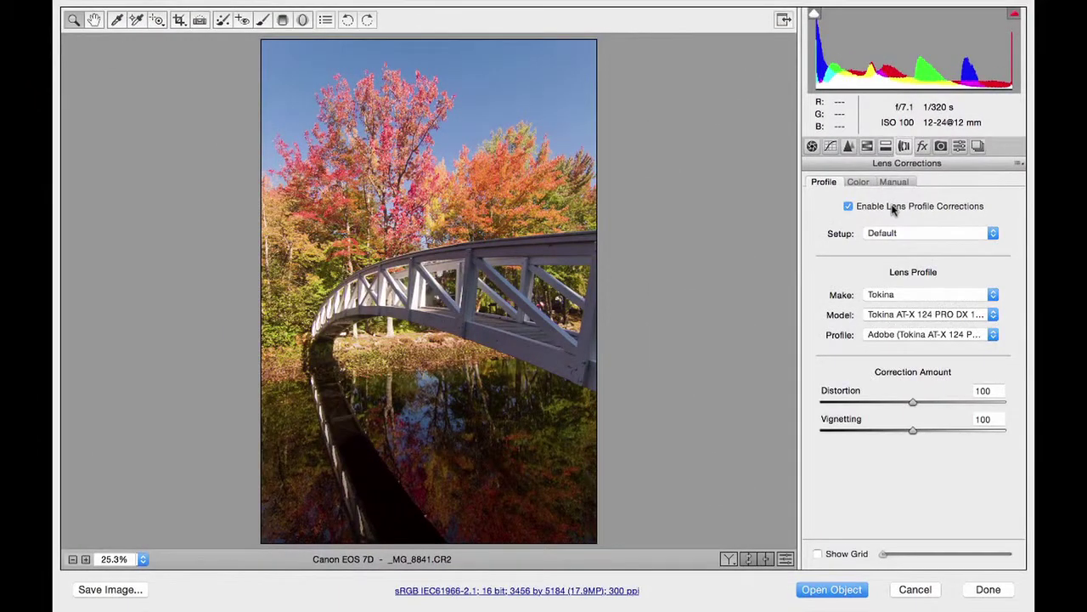
left_click(893, 211)
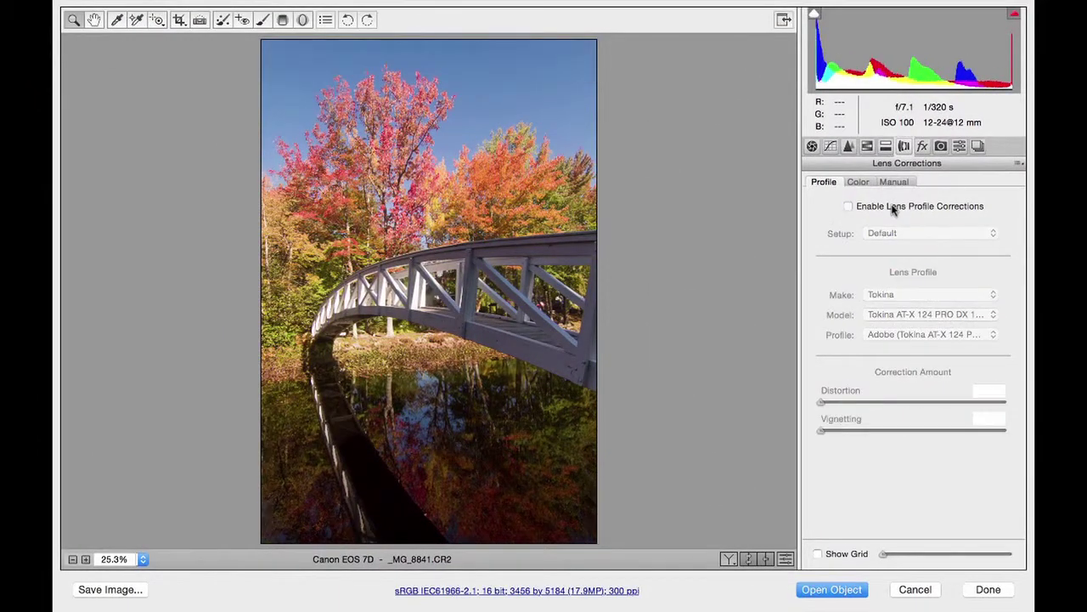
left_click(893, 210)
left_click(893, 211)
left_click(892, 211)
left_click(893, 211)
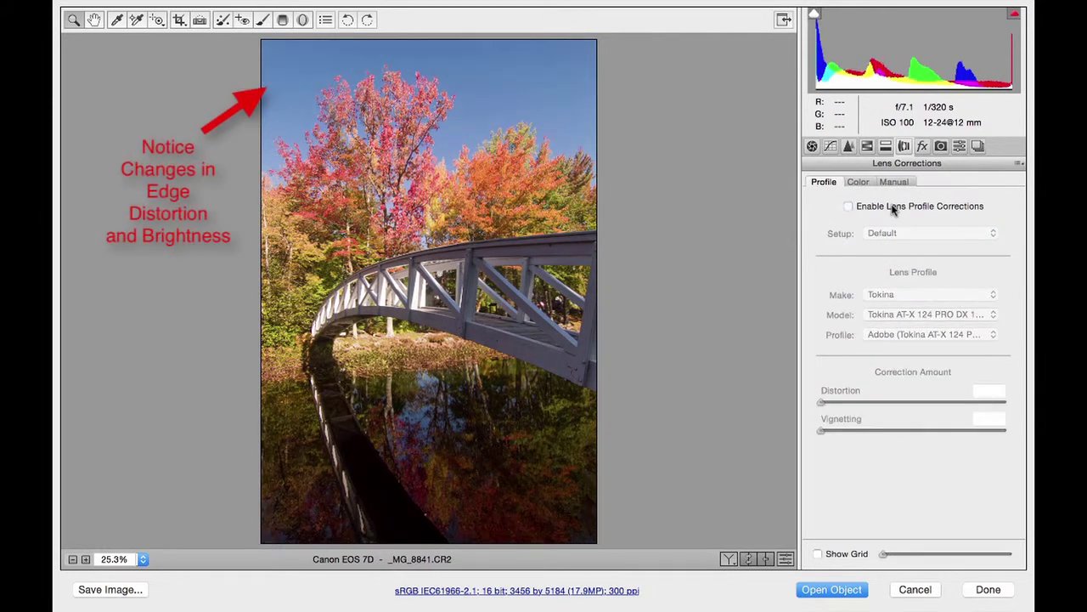
left_click(893, 211)
left_click(892, 211)
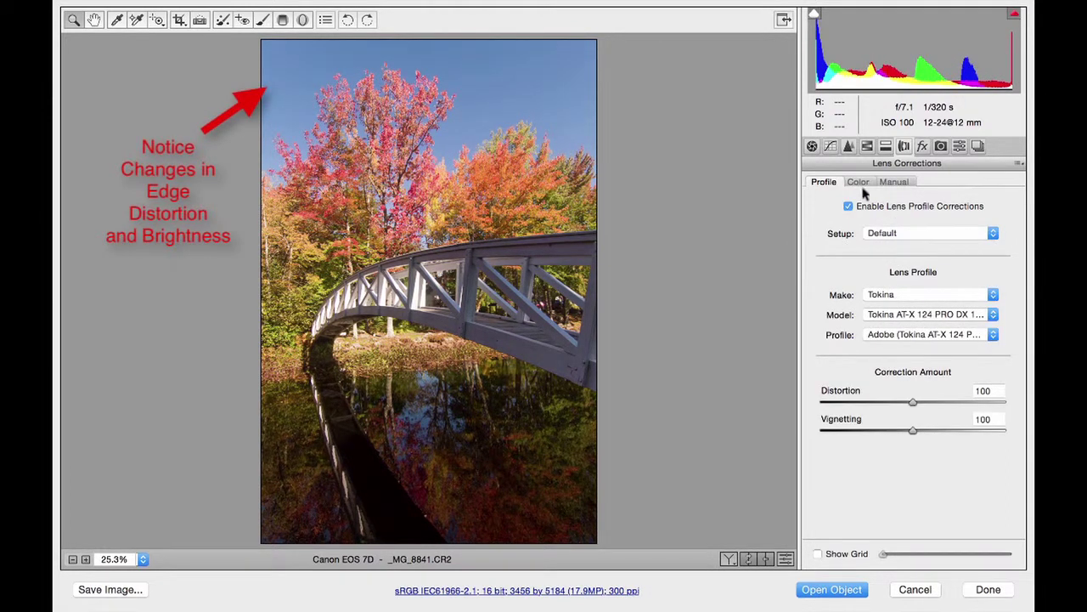
left_click(813, 146)
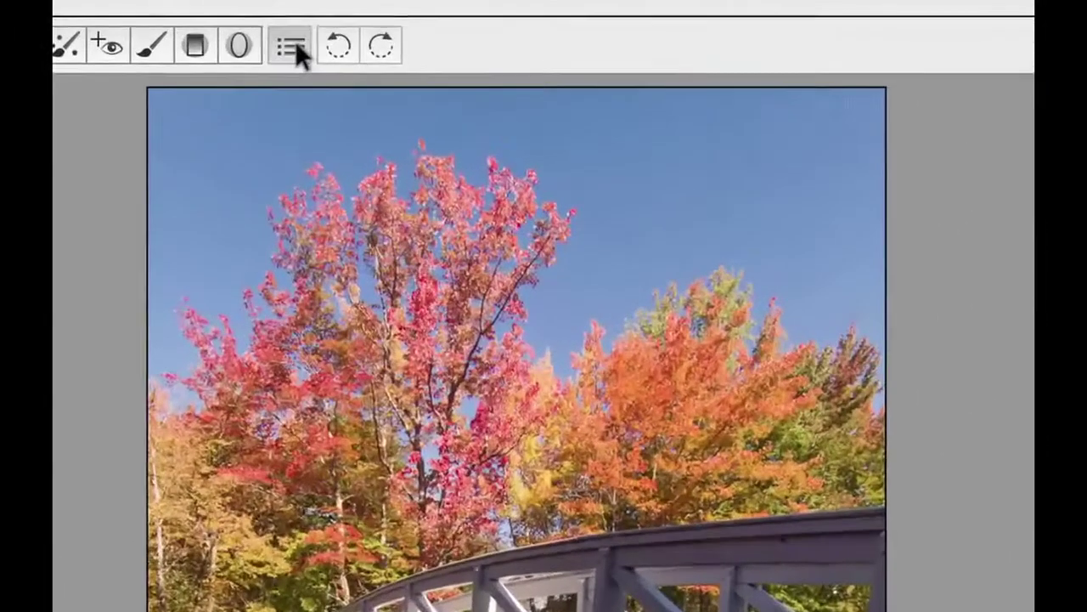
Confirm the Camera Raw preferences, commit the edits with Done, and reopen _MG_8841 from Bridge.
left_click(325, 20)
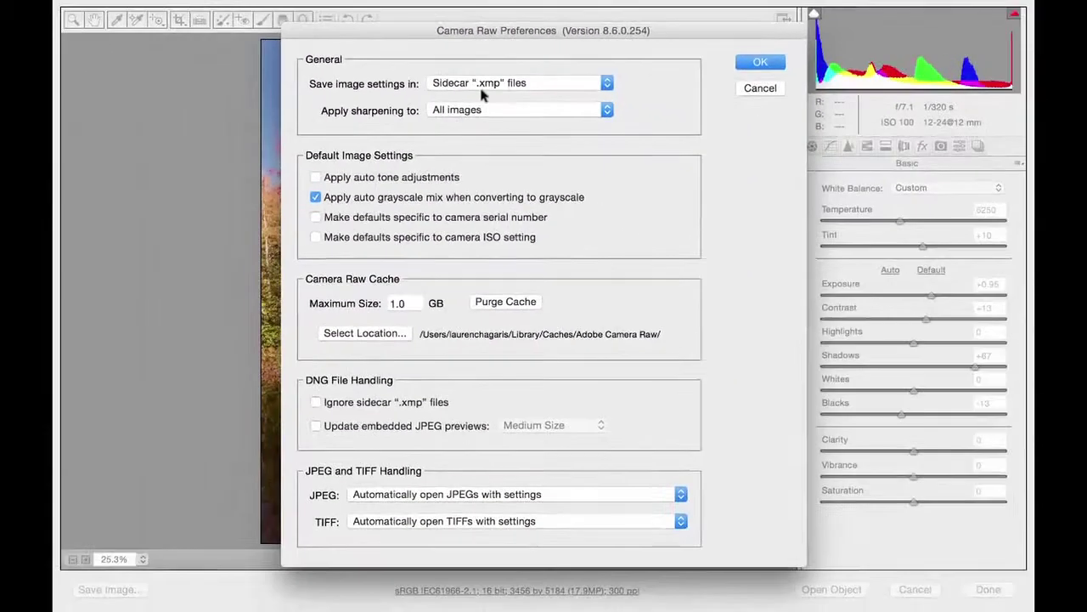
left_click(762, 62)
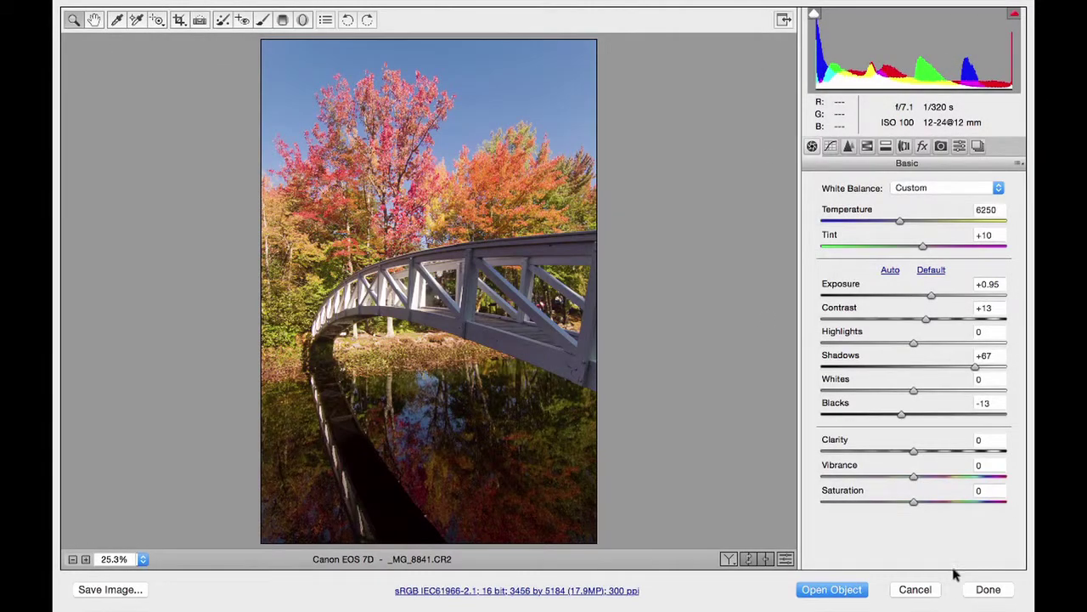
left_click(979, 588)
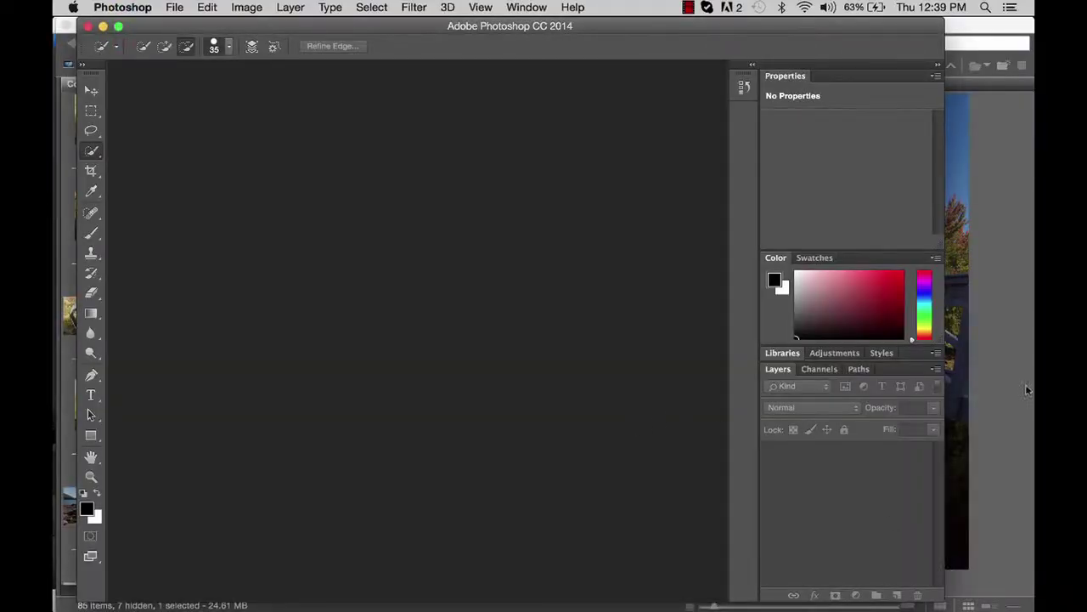
left_click(995, 385)
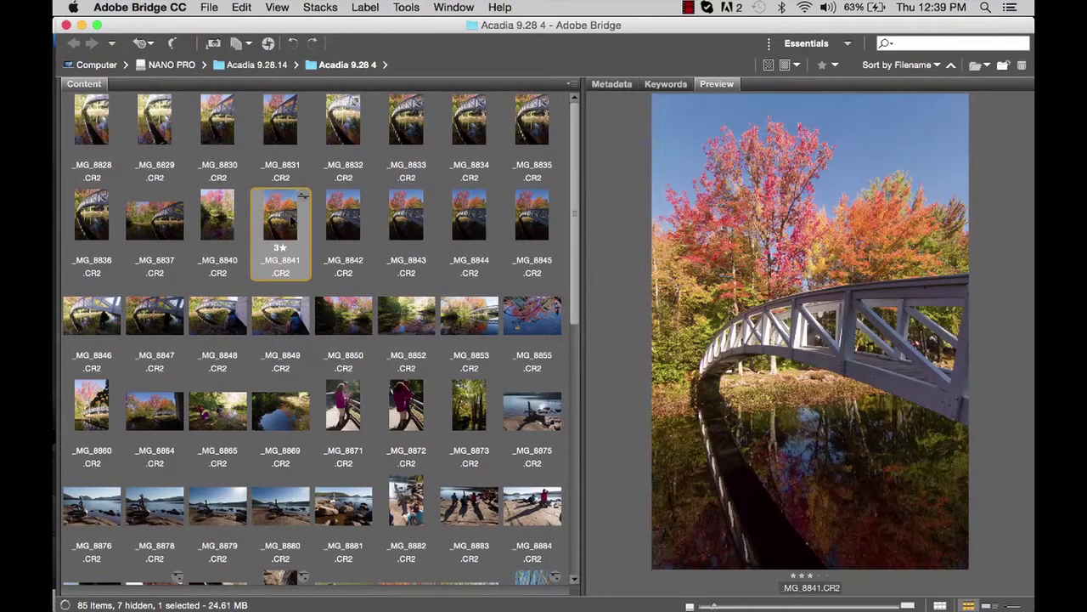
double_click(292, 220)
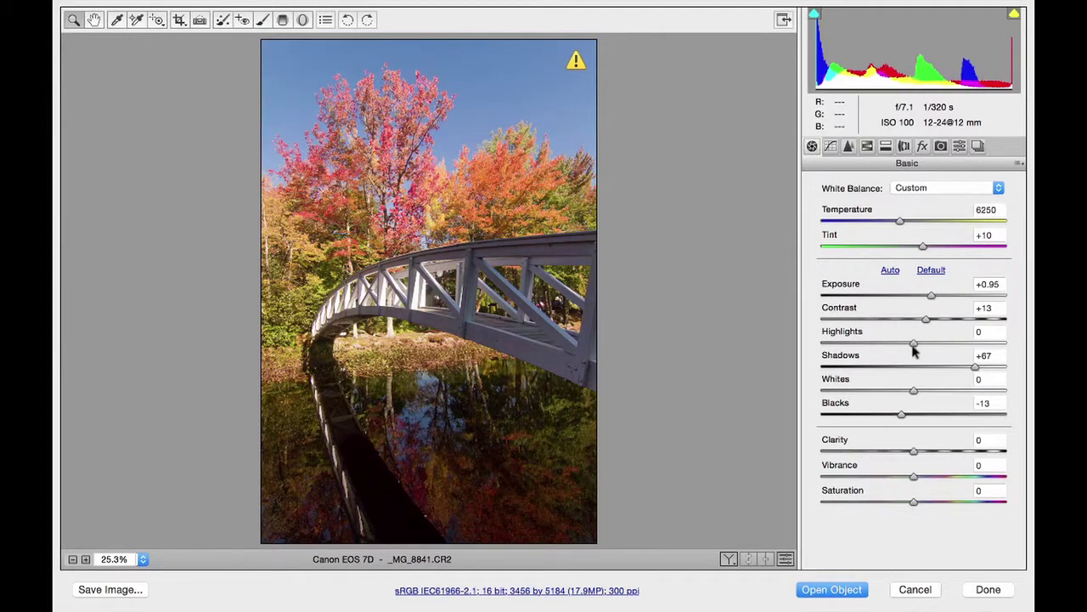
Increase Contrast from +13 to +38 on the reopened bridge photo.
mouse_move(926, 322)
left_mouse_down()
mouse_move(857, 323)
mouse_move(917, 323)
left_mouse_up()
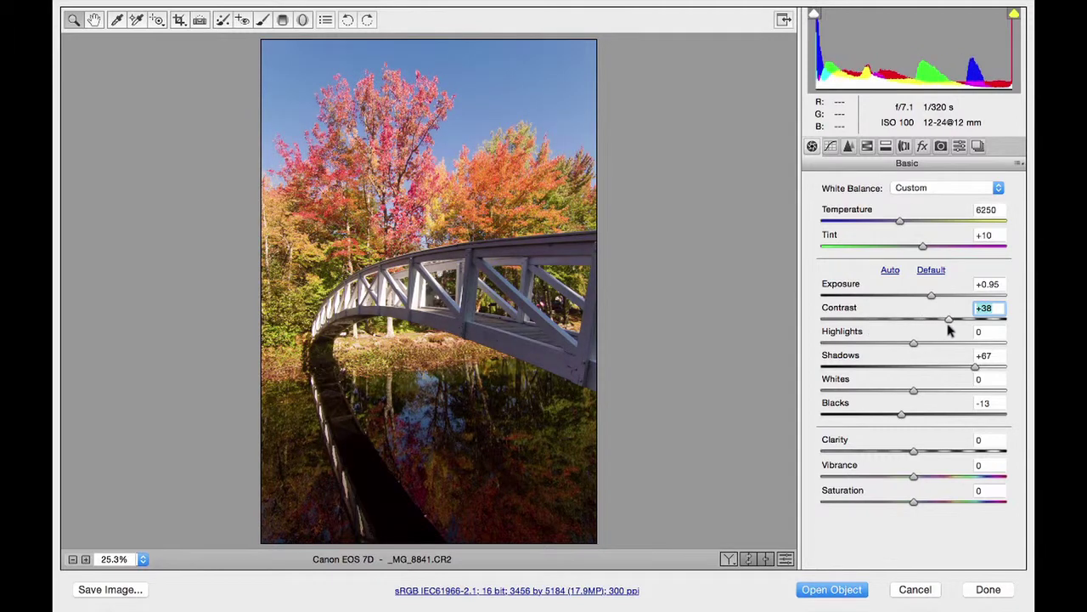